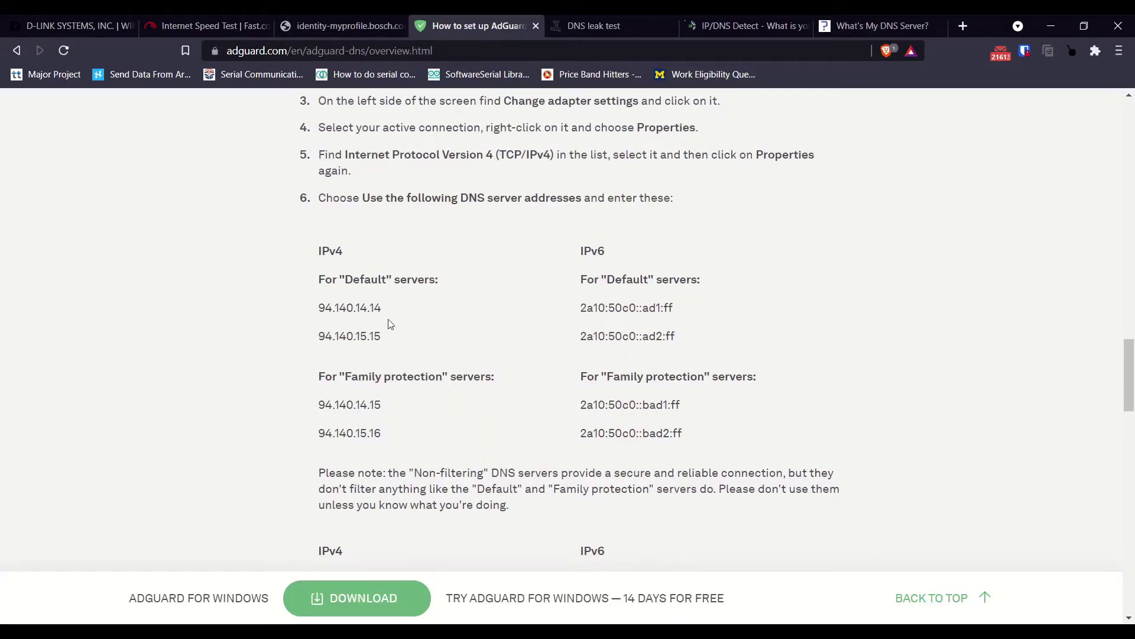
Copy AdGuard's default IPv4 server 94.140.14.14 into the D-Link router's primary DNS server setting
{"action": "left_click_drag", "start_coordinate": [392, 309], "coordinate": [317, 311]}
{"action": "key", "text": "ctrl+c"}
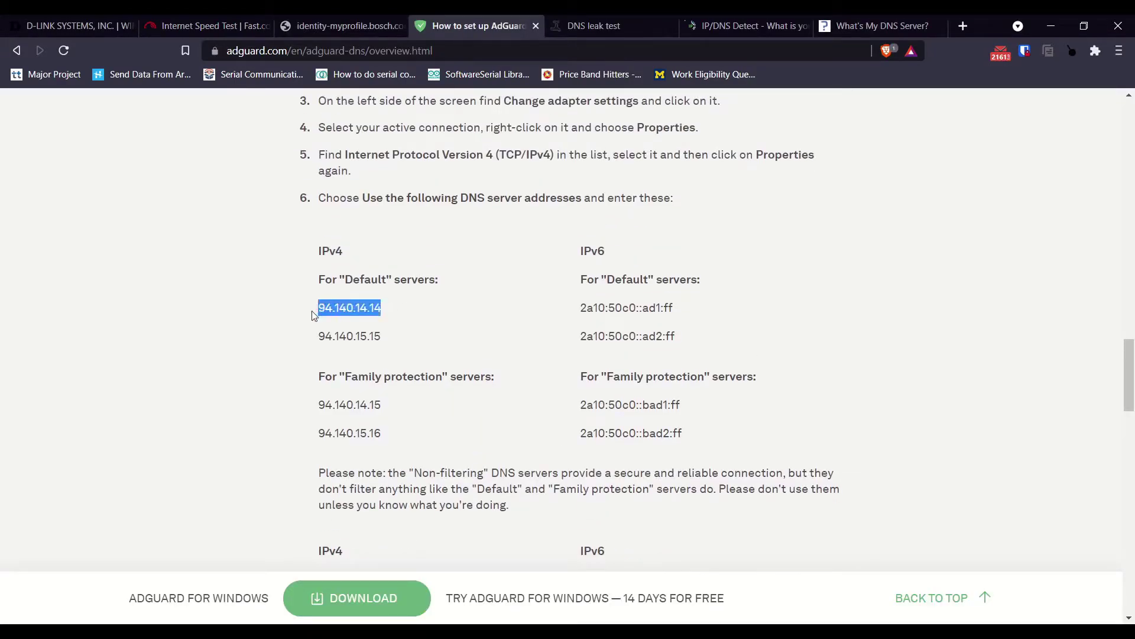
{"action": "left_click", "coordinate": [37, 20]}
{"action": "left_click", "coordinate": [624, 432]}
{"action": "left_click", "coordinate": [570, 450]}
{"action": "key", "text": "ctrl+v"}
Copy AdGuard's second default IPv4 server 94.140.15.15 into the router's secondary DNS setting and save the WAN settings
{"action": "left_click", "coordinate": [479, 26]}
{"action": "left_click_drag", "start_coordinate": [367, 339], "coordinate": [295, 346]}
{"action": "left_click_drag", "start_coordinate": [404, 341], "coordinate": [319, 342]}
{"action": "key", "text": "ctrl+c"}
{"action": "left_click", "coordinate": [65, 26]}
{"action": "left_click", "coordinate": [544, 468]}
{"action": "key", "text": "ctrl+v"}
{"action": "left_click", "coordinate": [393, 550]}
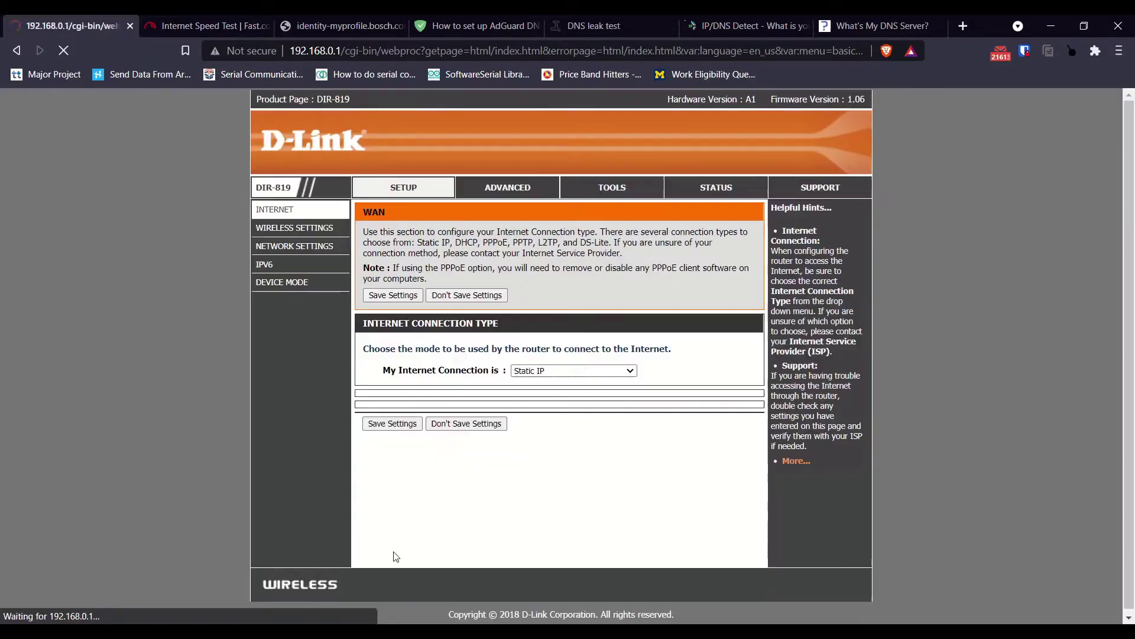
In the router's manual IPv6 connection setup, enter AdGuard's default server 2a10:50c0::ad1:ff as the primary DNS
{"action": "left_click", "coordinate": [260, 264]}
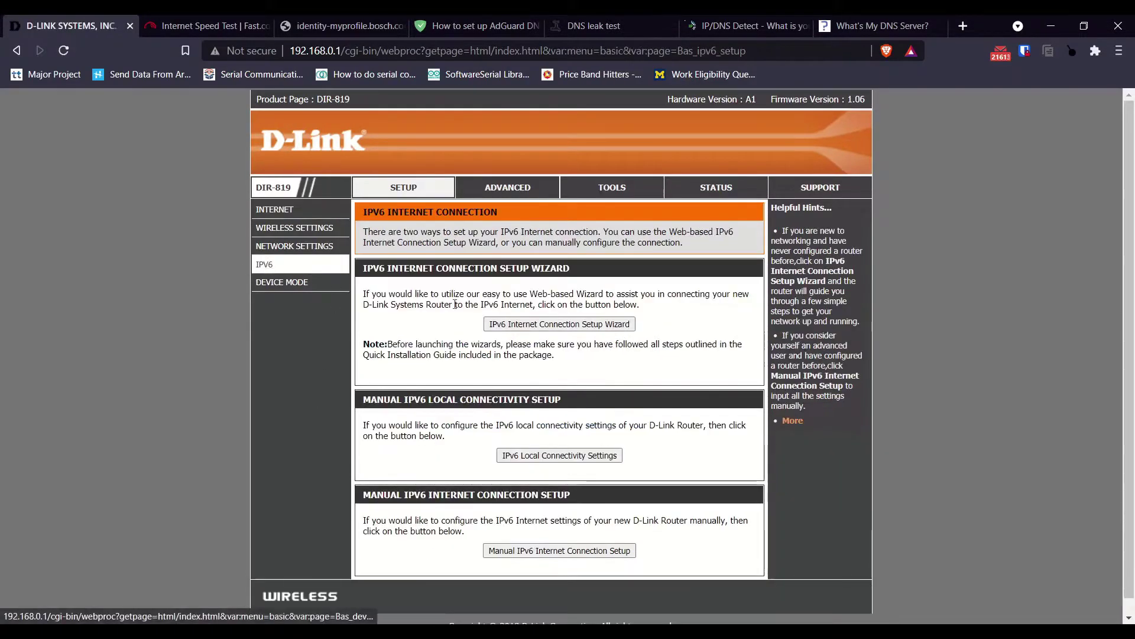
{"action": "left_click", "coordinate": [505, 24]}
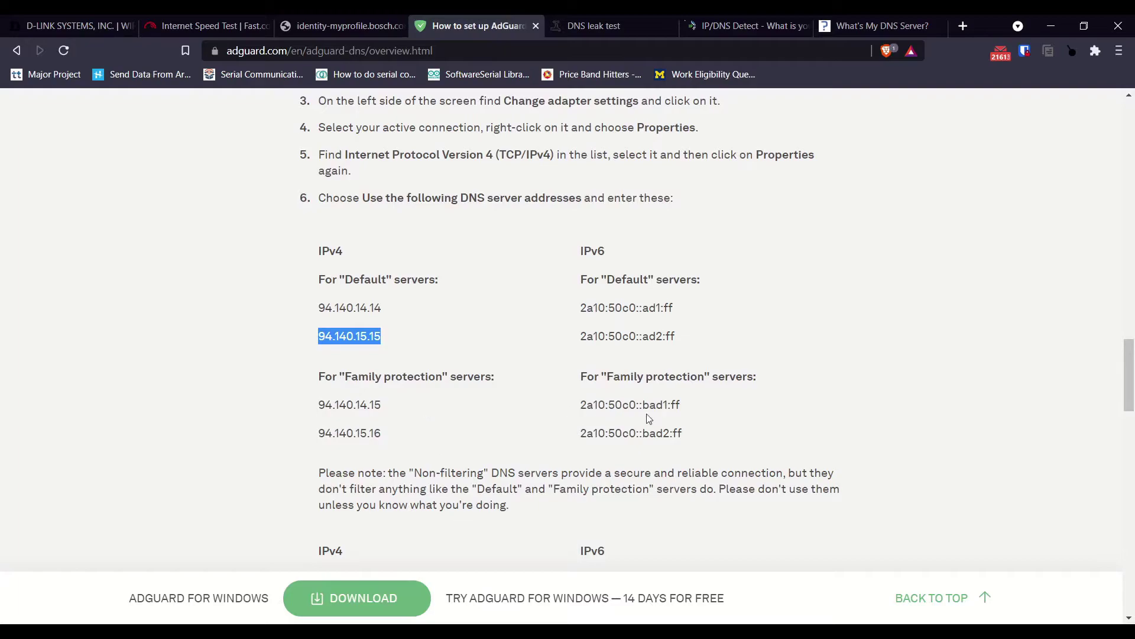
{"action": "left_click_drag", "start_coordinate": [677, 308], "coordinate": [582, 309]}
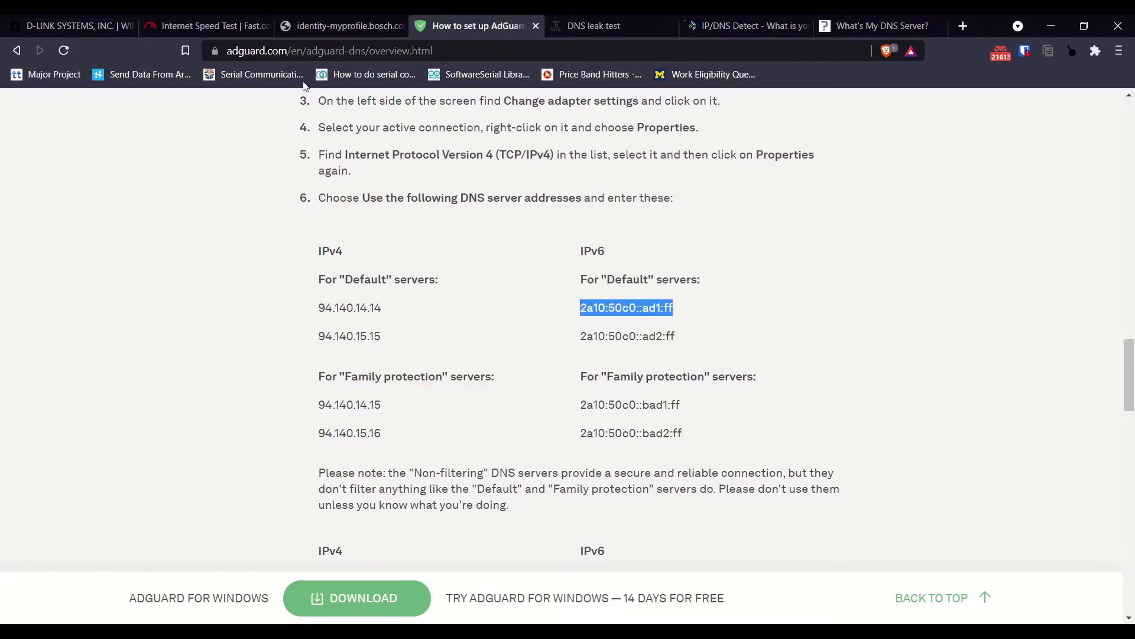
{"action": "key", "text": "ctrl+1"}
{"action": "left_click", "coordinate": [491, 427]}
{"action": "left_click", "coordinate": [591, 447]}
{"action": "key", "text": "ctrl+v"}
Copy AdGuard's 2a10:50c0::ad2:ff into the router's secondary IPv6 DNS server and save the IPv6 settings
{"action": "key", "text": "ctrl+4"}
{"action": "left_click_drag", "start_coordinate": [677, 332], "coordinate": [585, 332]}
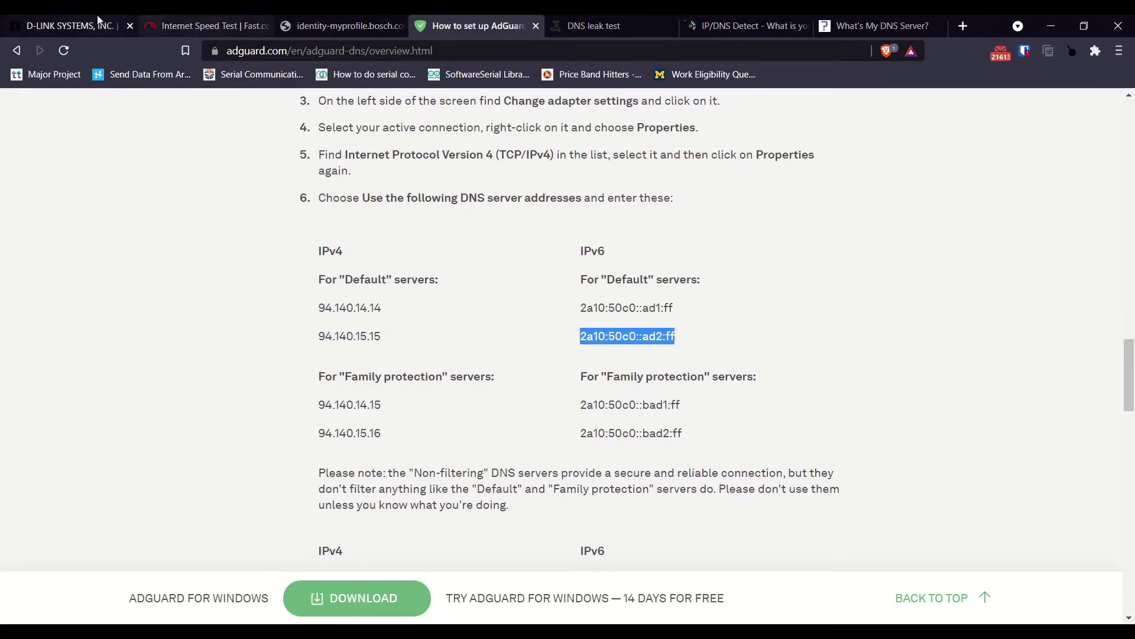
{"action": "key", "text": "ctrl+1"}
{"action": "left_click", "coordinate": [565, 464]}
{"action": "key", "text": "ctrl+v"}
{"action": "scroll", "coordinate": [564, 464], "scroll_direction": "down", "scroll_amount": 4}
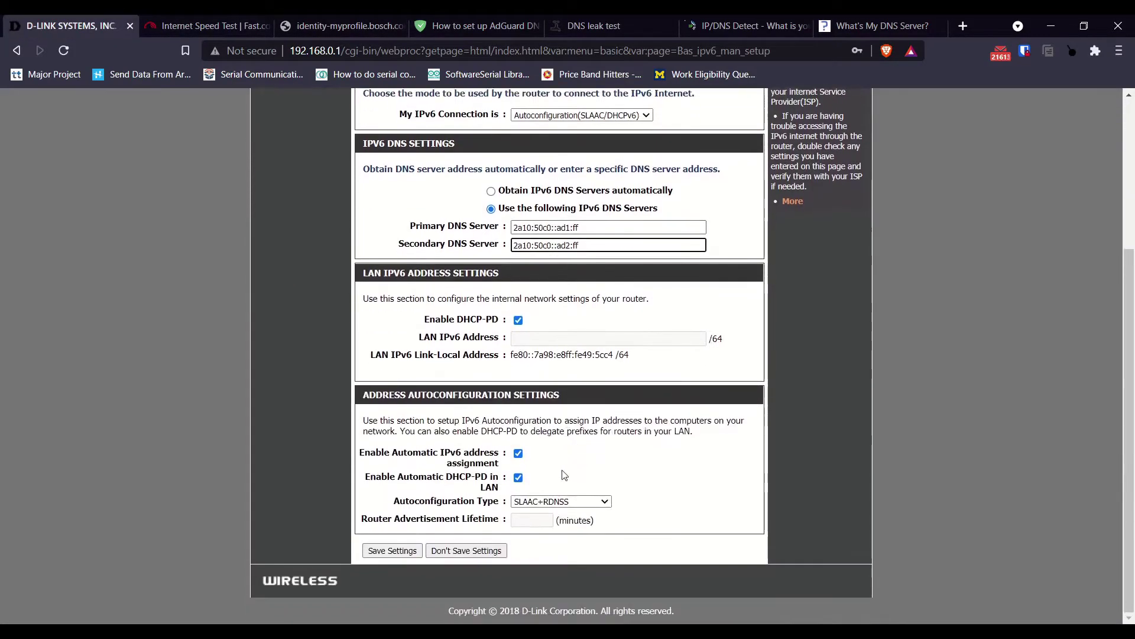
{"action": "left_click", "coordinate": [391, 549]}
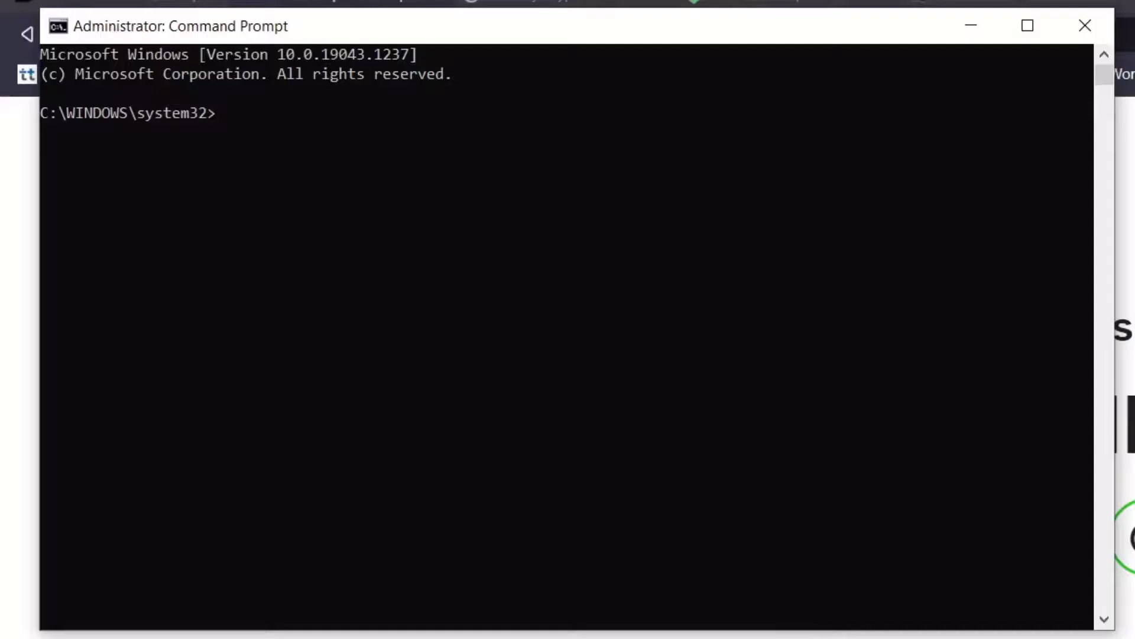
Flush the DNS cache in the administrator Command Prompt with ipconfig /flushdns
{"action": "type", "text": "ipconfig /flus"}
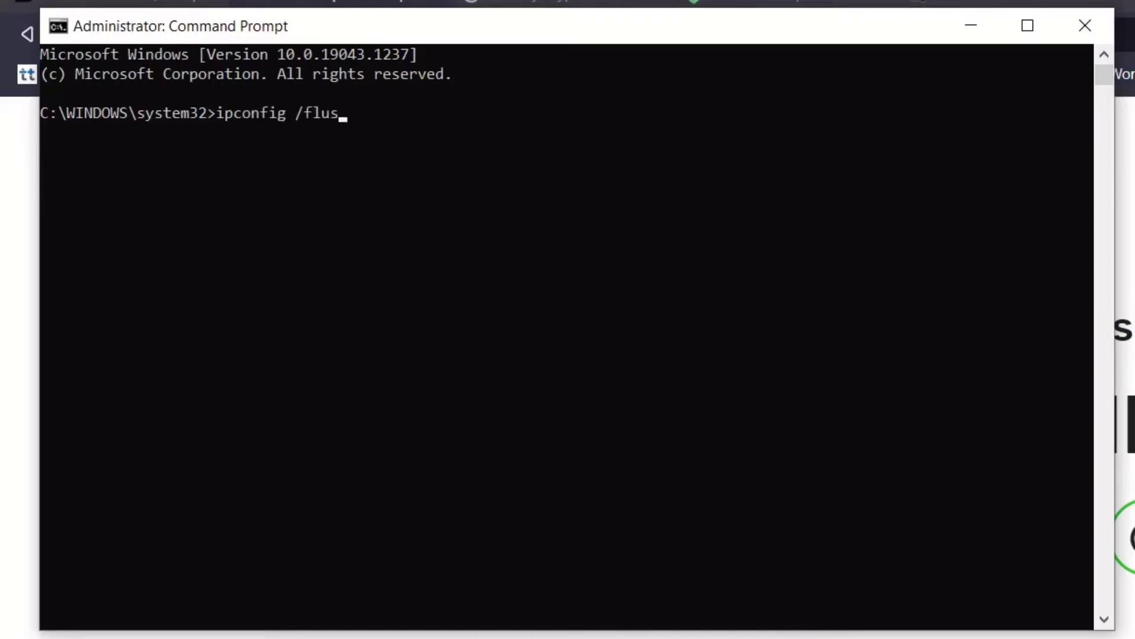
{"action": "key", "text": "Return"}
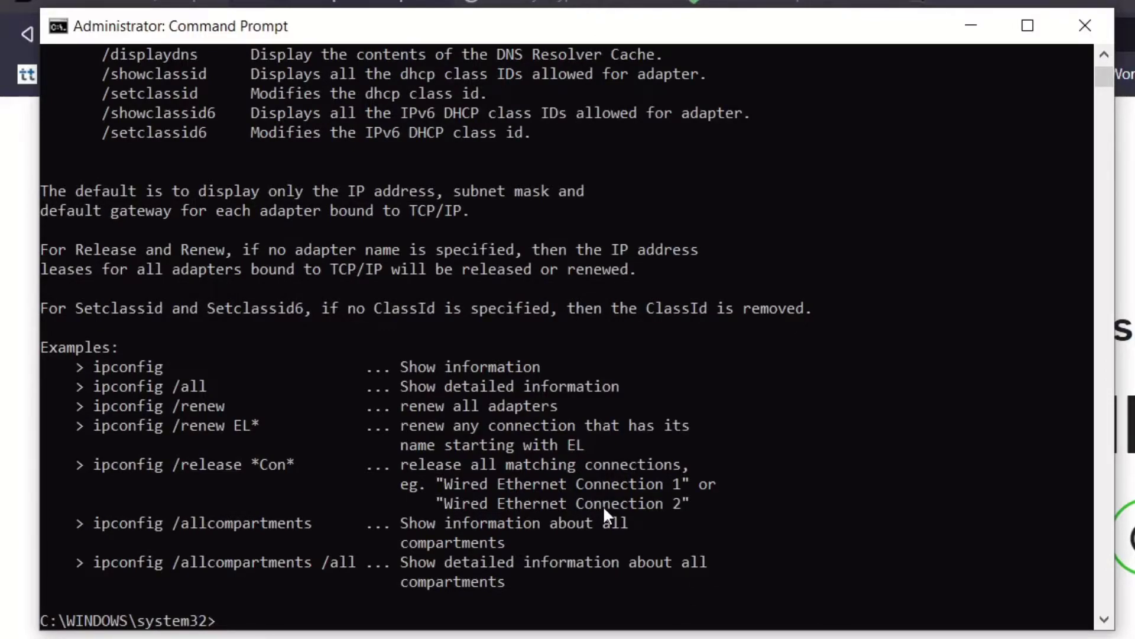
{"action": "key", "text": "Up"}
{"action": "type", "text": "dns"}
{"action": "key", "text": "Return"}
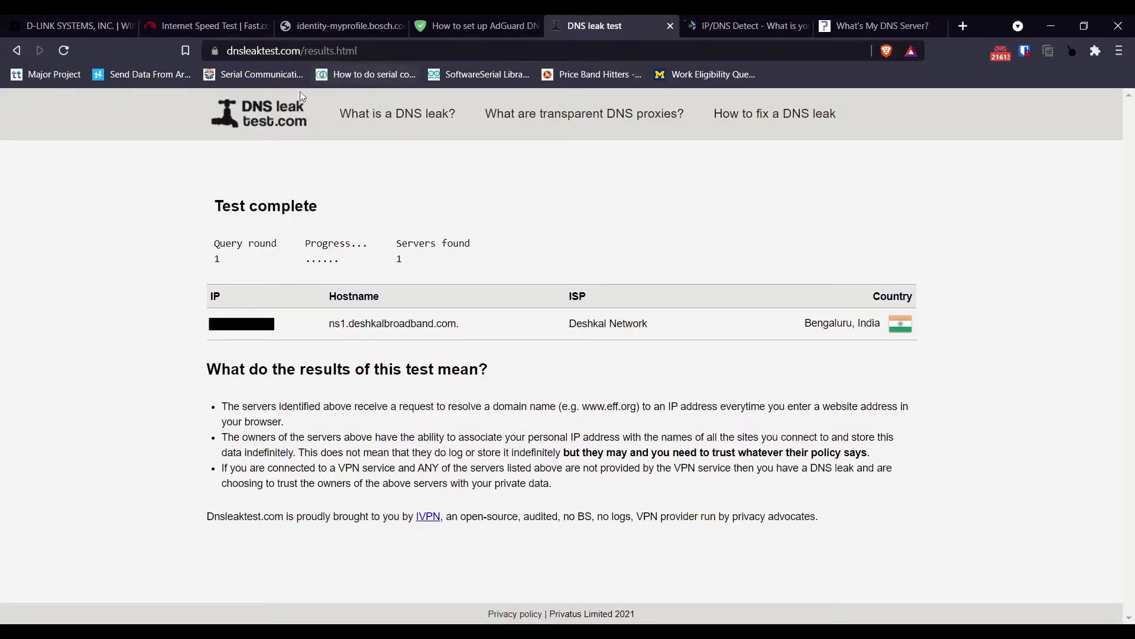
Return to the DNS leak test home page and run the DNS server lookup on whatsmydnsserver.com
{"action": "left_click", "coordinate": [254, 112]}
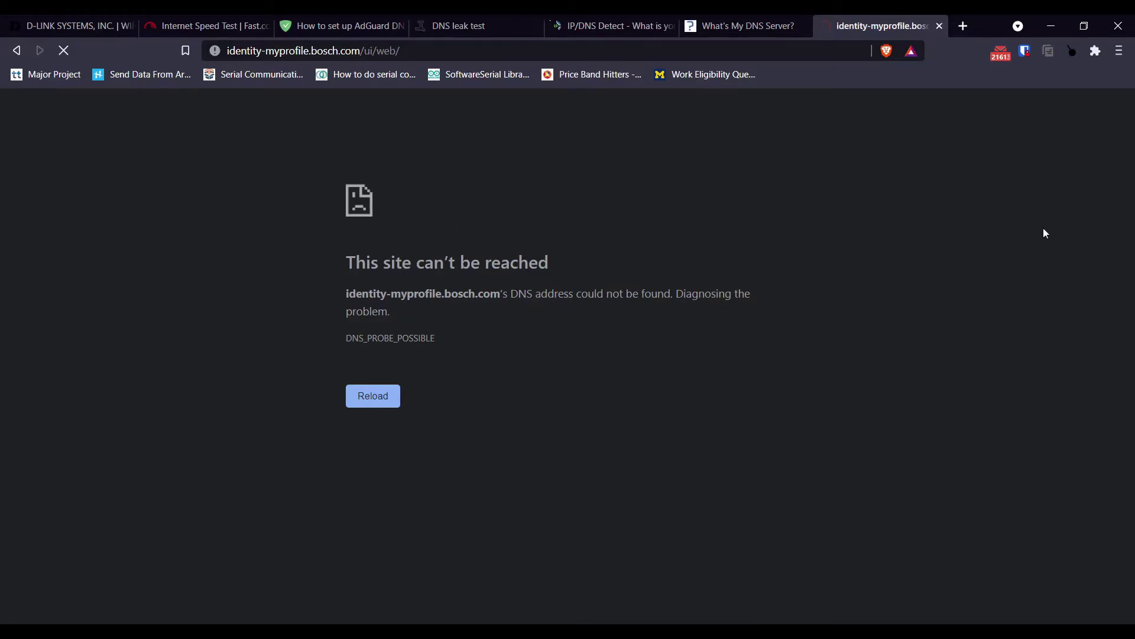
{"action": "left_click", "coordinate": [739, 26]}
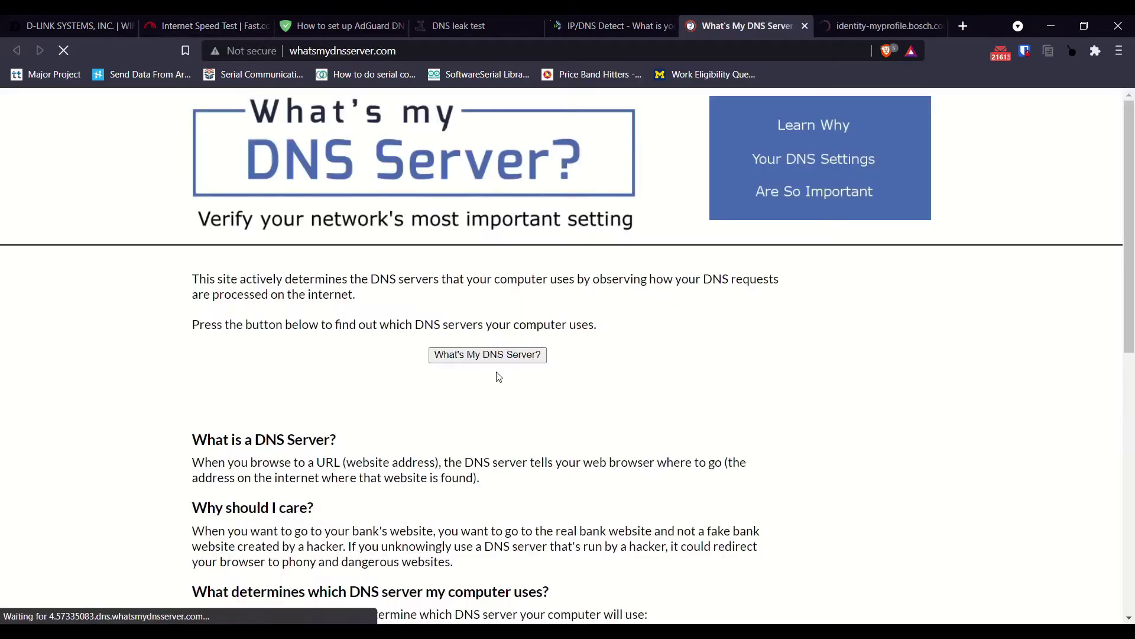
{"action": "left_click", "coordinate": [488, 356]}
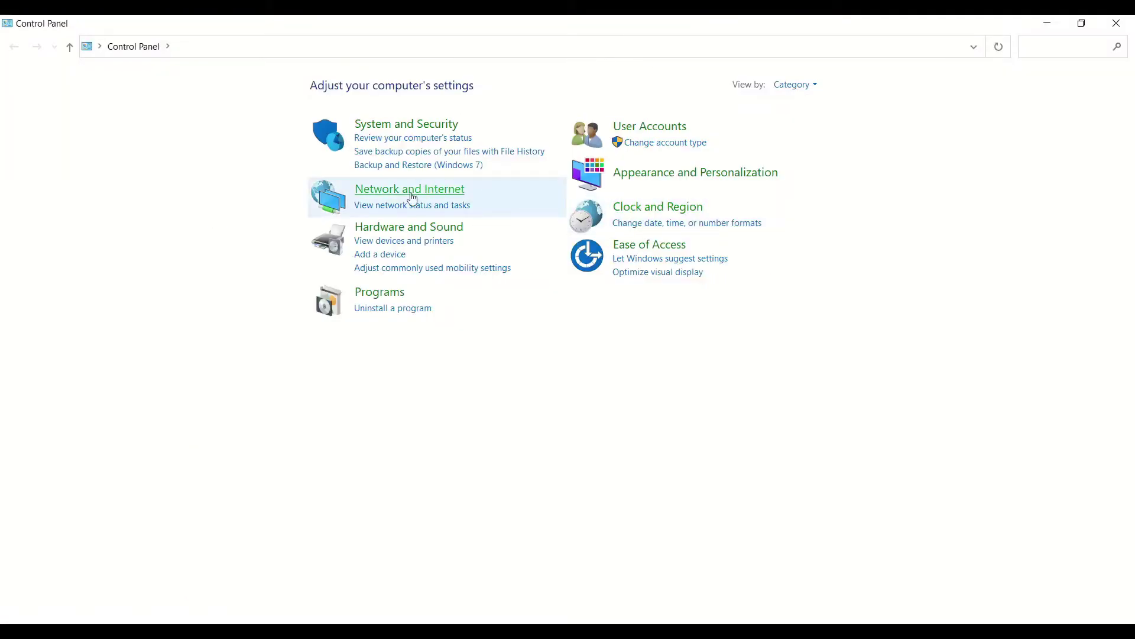
In Control Panel's Network and Sharing Center, open the Wi-Fi connection's Internet Protocol Version 4 (TCP/IPv4) properties
{"action": "left_click", "coordinate": [407, 190]}
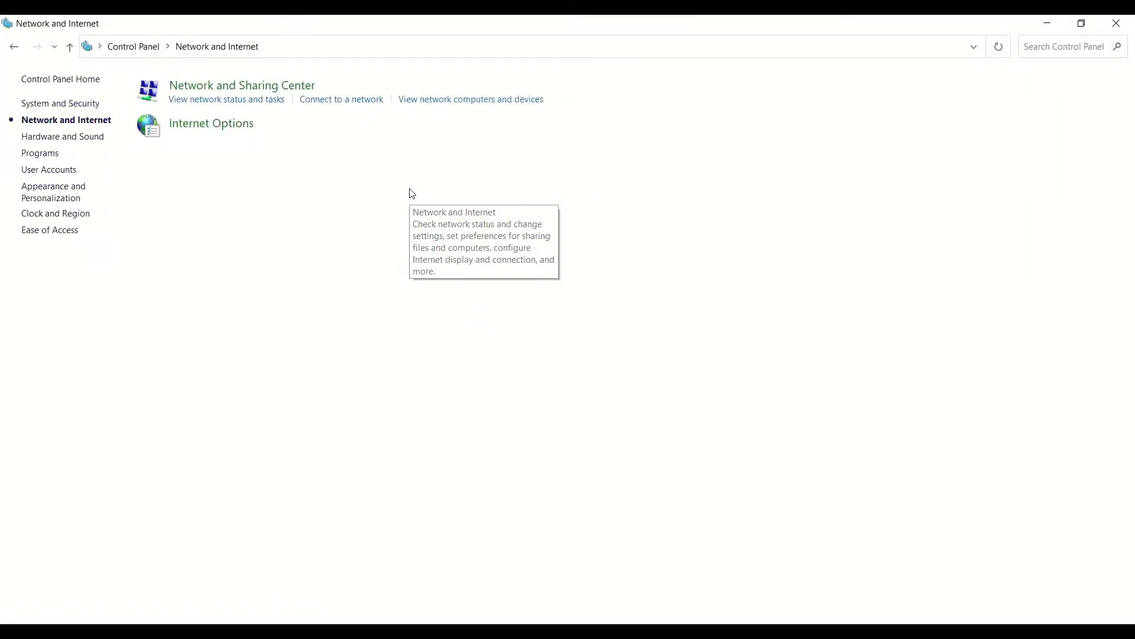
{"action": "left_click", "coordinate": [235, 88]}
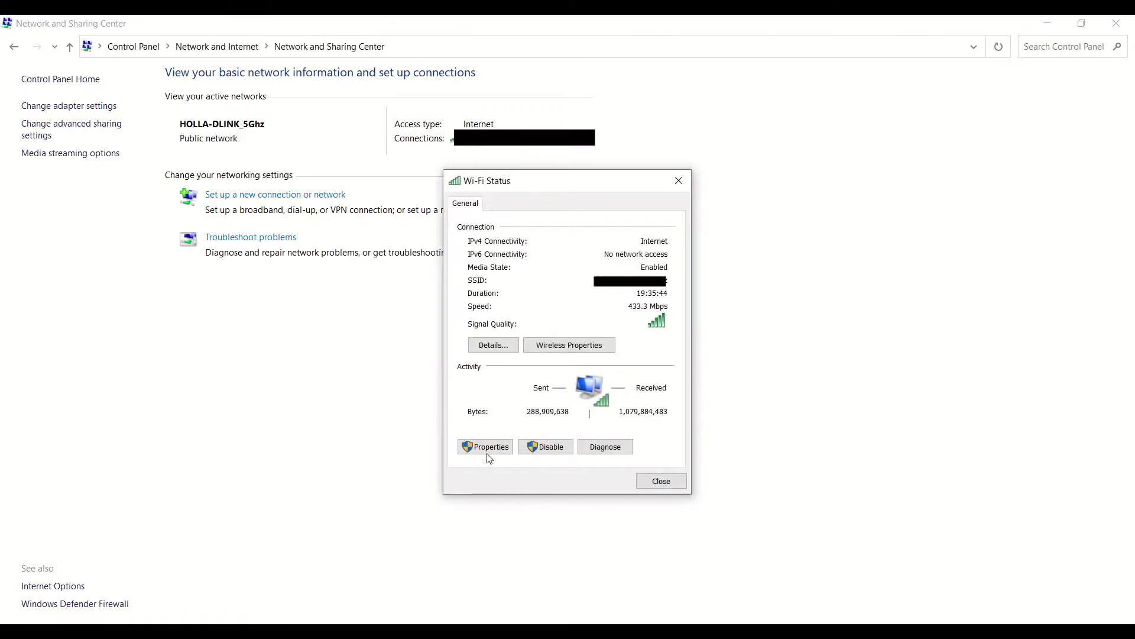
{"action": "left_click", "coordinate": [488, 448]}
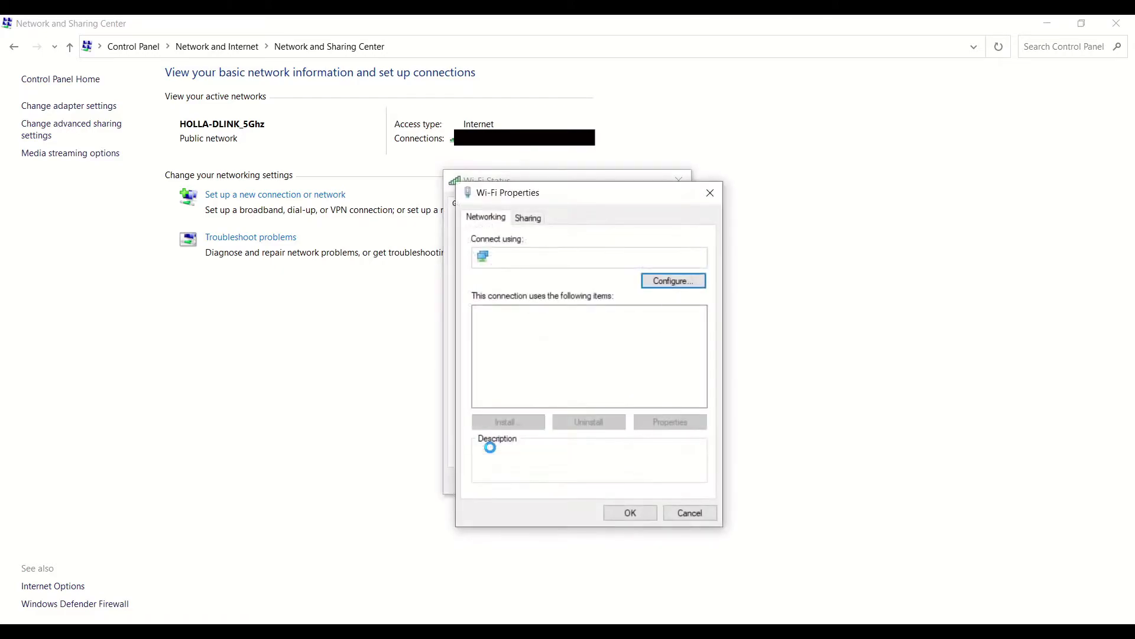
{"action": "double_click", "coordinate": [600, 392]}
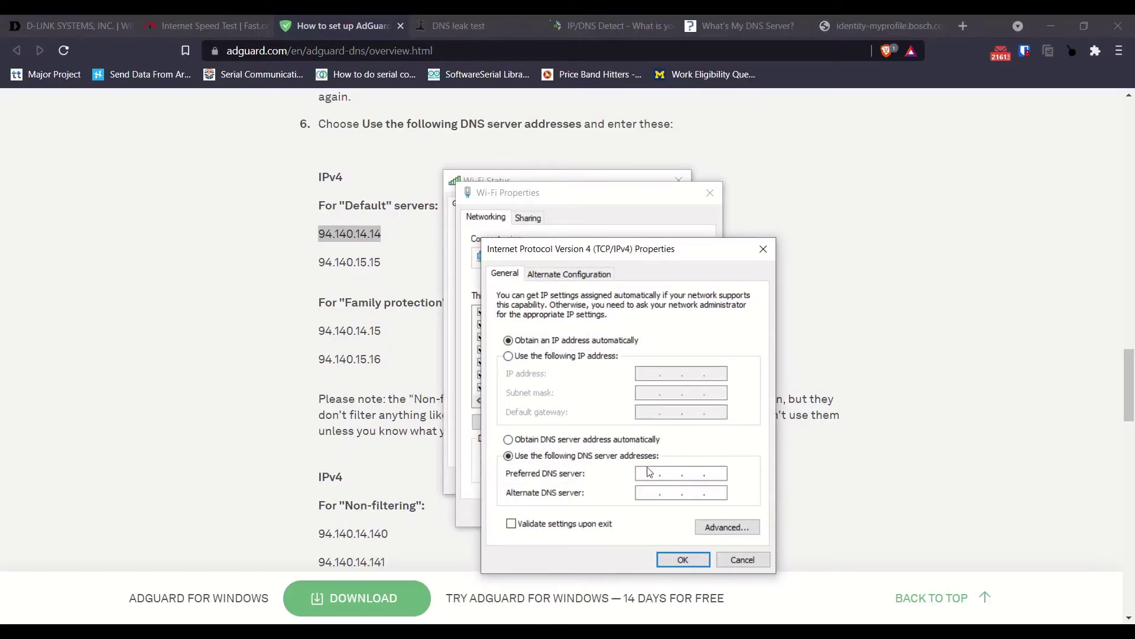
Set the Wi-Fi connection's preferred IPv4 DNS server to 94.140.14.14 and the alternate to 94.140.15.15, and apply them
{"action": "type", "text": "94 . 140"}
{"action": "left_click", "coordinate": [650, 495]}
{"action": "left_click", "coordinate": [659, 495]}
{"action": "type", "text": "94 . 140 . 15 . 15"}
{"action": "left_click", "coordinate": [683, 560]}
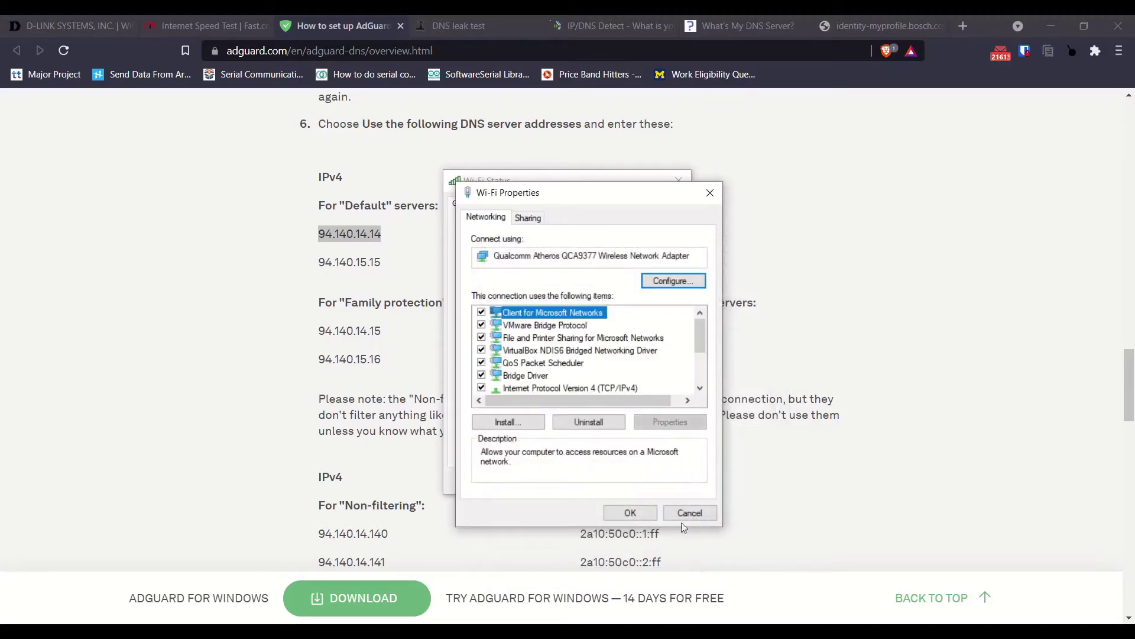
Open the Wi-Fi connection's Internet Protocol Version 6 (TCP/IPv6) properties and copy the default IPv6 server 2a10:50c0::ad1:ff from the AdGuard page
{"action": "scroll", "coordinate": [589, 368], "scroll_direction": "down", "scroll_amount": 2}
{"action": "double_click", "coordinate": [622, 351]}
{"action": "key", "text": "Tab"}
{"action": "mouse_move", "coordinate": [441, 620]}
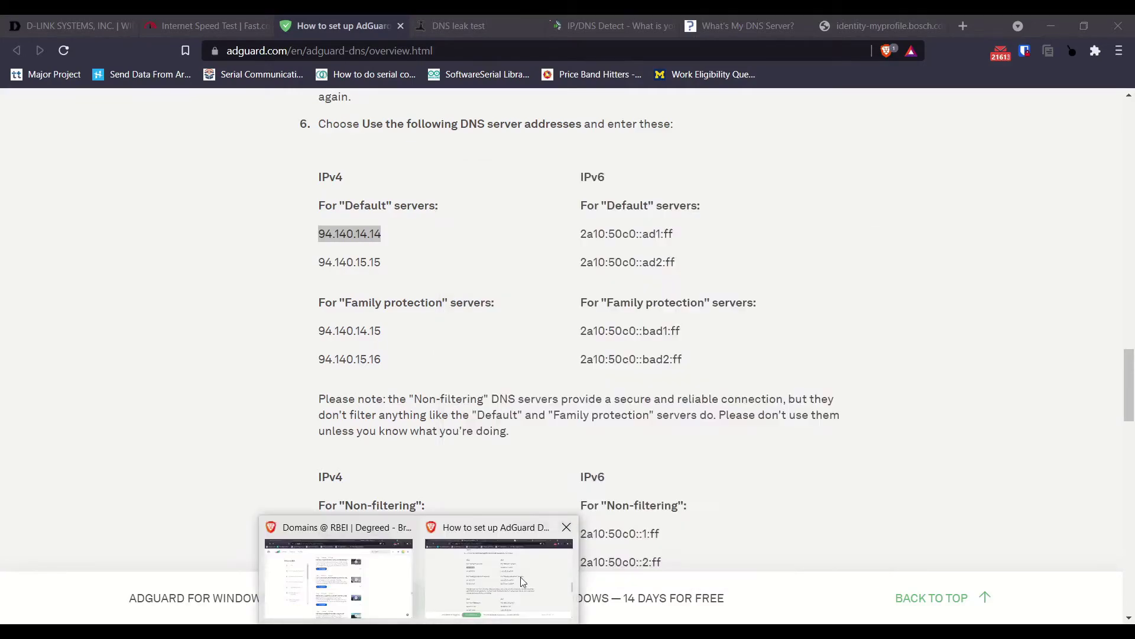
{"action": "left_click", "coordinate": [531, 552]}
{"action": "left_click", "coordinate": [692, 335]}
{"action": "left_click_drag", "start_coordinate": [675, 234], "coordinate": [583, 236]}
{"action": "right_click", "coordinate": [583, 237]}
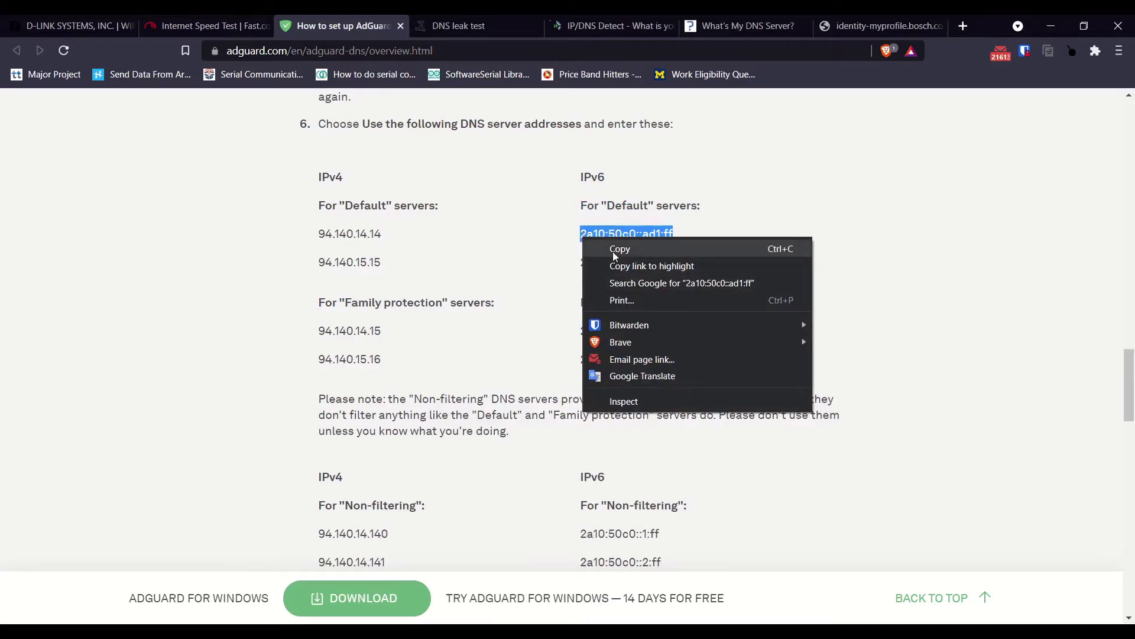
{"action": "left_click", "coordinate": [615, 249]}
Paste 2a10:50c0::ad1:ff as the preferred DNS server in the IPv6 properties
{"action": "mouse_move", "coordinate": [529, 632]}
{"action": "left_click", "coordinate": [609, 571]}
{"action": "left_click", "coordinate": [650, 473]}
{"action": "right_click", "coordinate": [651, 473]}
{"action": "left_click", "coordinate": [688, 335]}
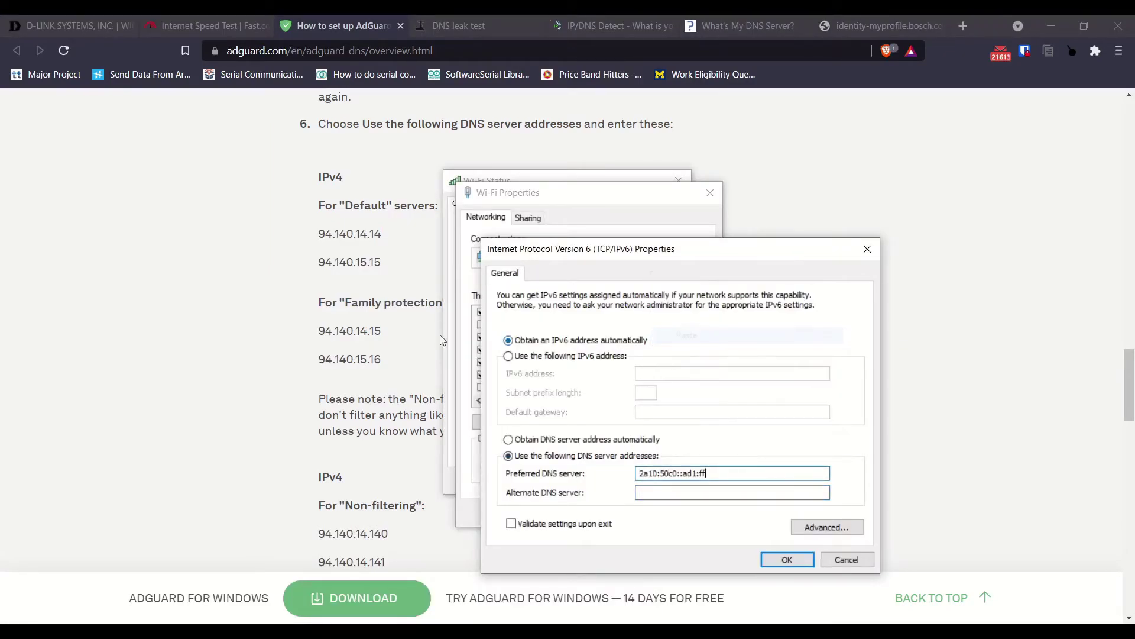
Copy 2a10:50c0::ad2:ff from the AdGuard page into the alternate IPv6 DNS server and confirm the Wi-Fi properties
{"action": "left_click", "coordinate": [425, 340]}
{"action": "left_click_drag", "start_coordinate": [690, 263], "coordinate": [579, 264]}
{"action": "right_click", "coordinate": [583, 265]}
{"action": "left_click", "coordinate": [608, 278]}
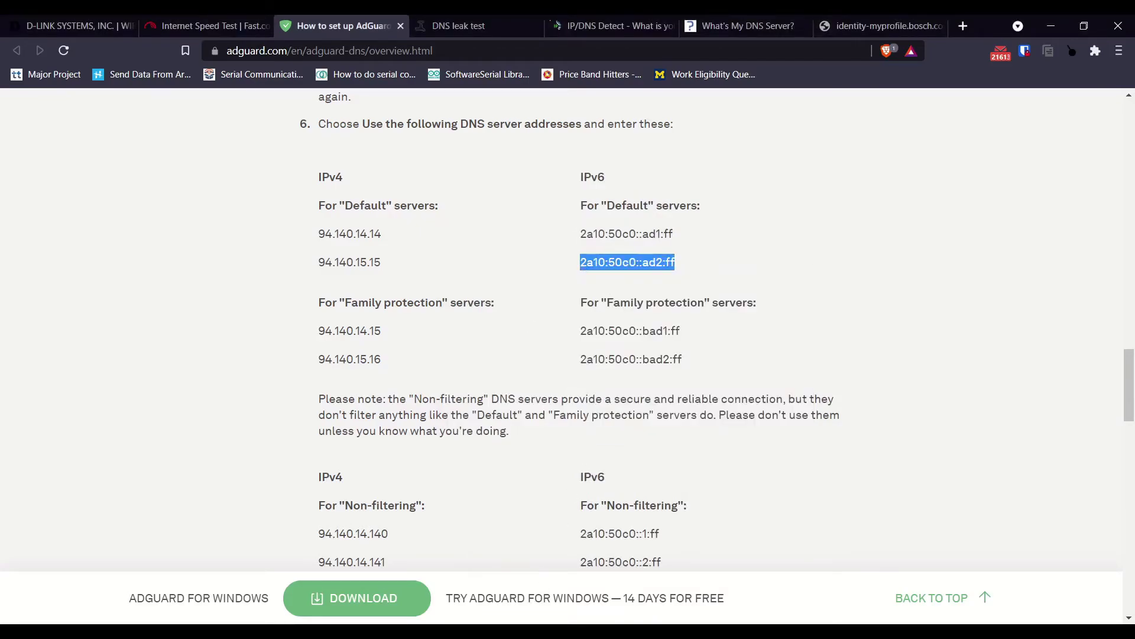
{"action": "mouse_move", "coordinate": [554, 631]}
{"action": "left_click", "coordinate": [615, 568]}
{"action": "right_click", "coordinate": [668, 496]}
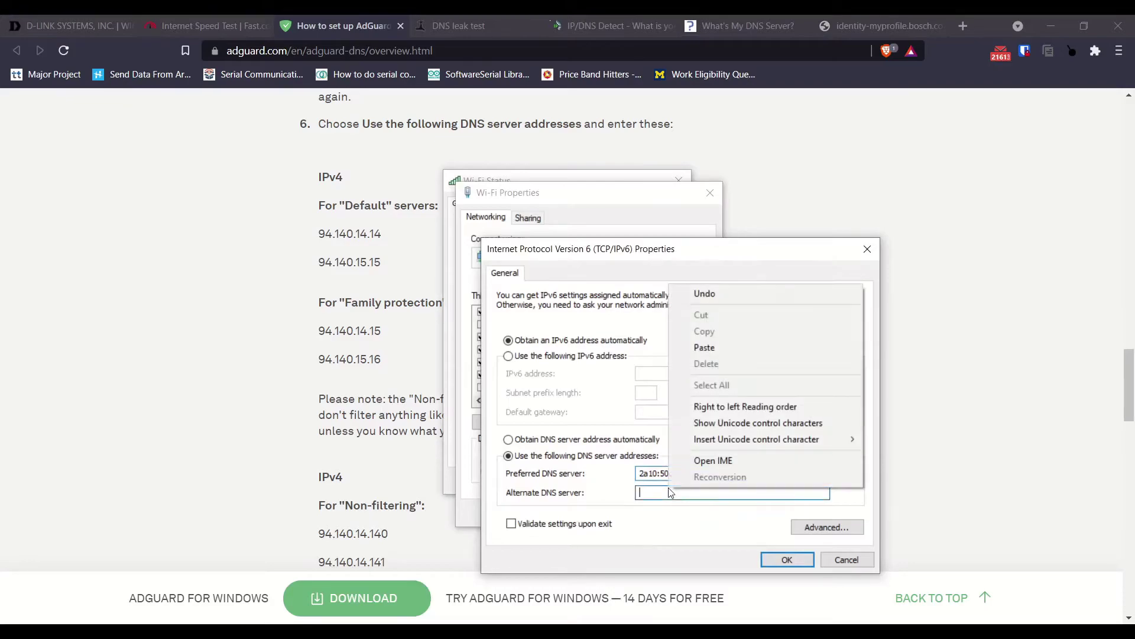
{"action": "left_click", "coordinate": [713, 351]}
{"action": "left_click", "coordinate": [787, 560]}
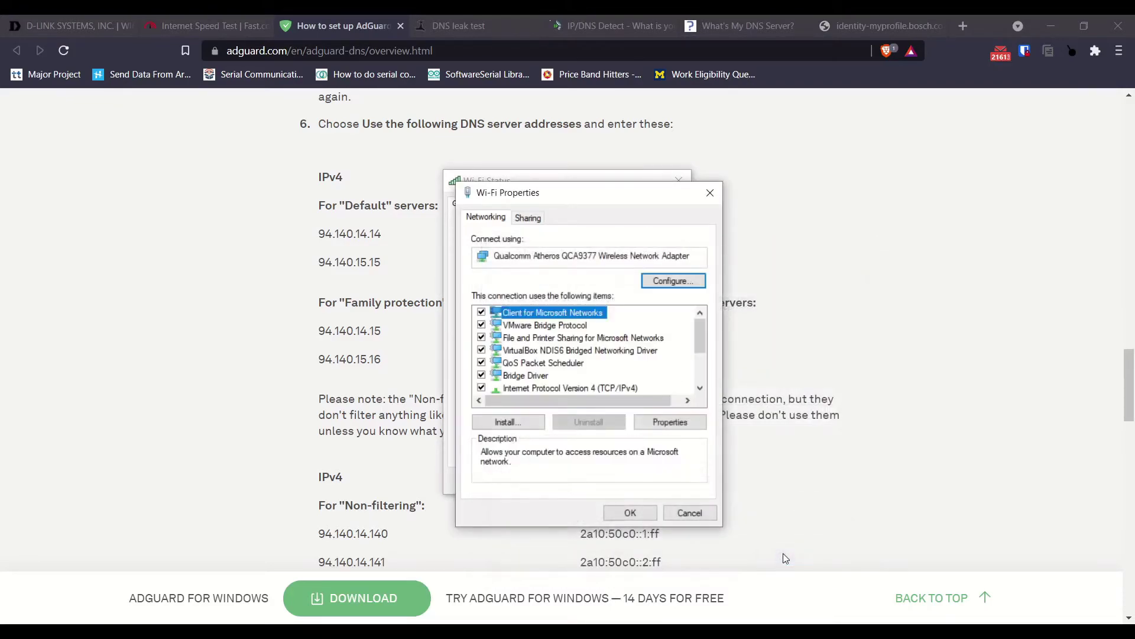
{"action": "left_click", "coordinate": [624, 510]}
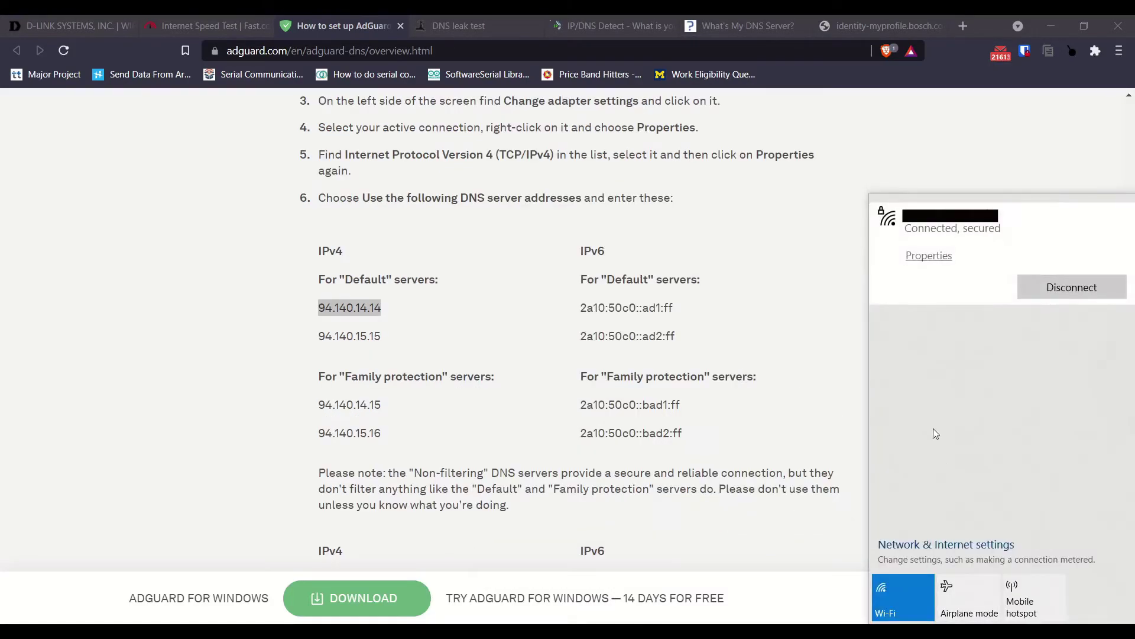
Open the connected Wi-Fi network's IP settings in Windows Settings and switch the IP assignment to Manual
{"action": "left_click", "coordinate": [929, 256]}
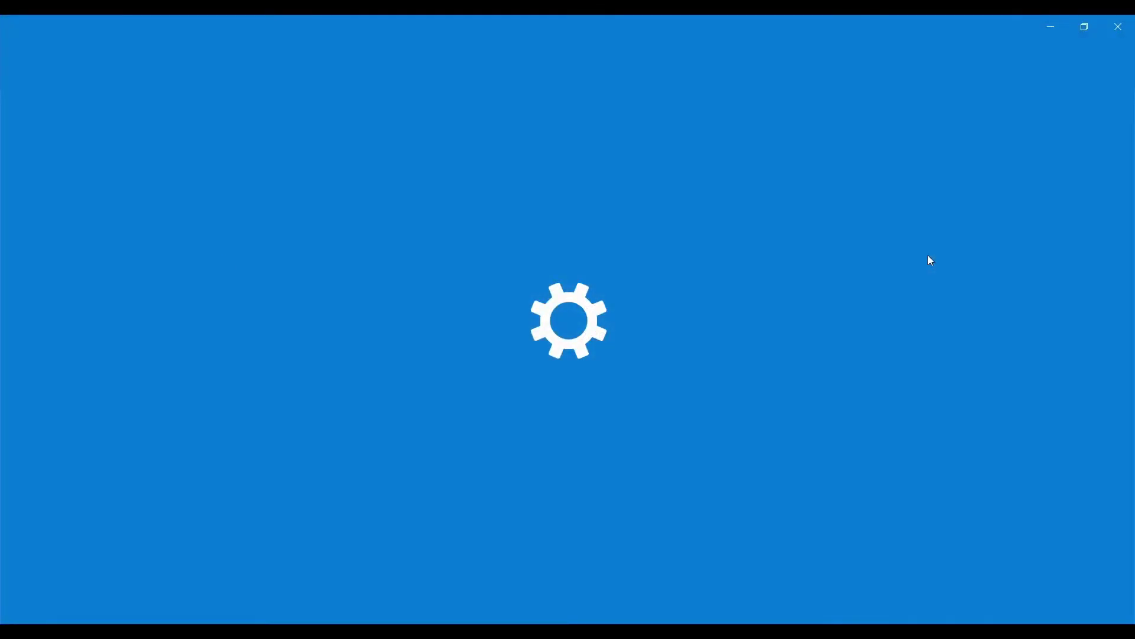
{"action": "scroll", "coordinate": [185, 359], "scroll_direction": "down", "scroll_amount": 5}
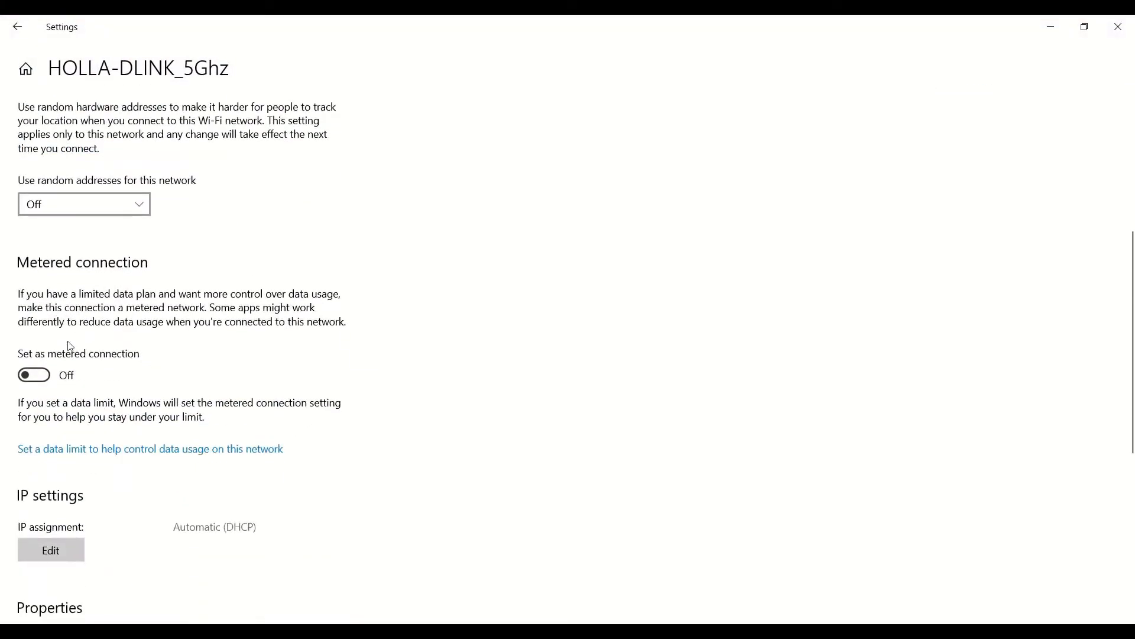
{"action": "left_click", "coordinate": [55, 557]}
{"action": "left_click", "coordinate": [540, 306]}
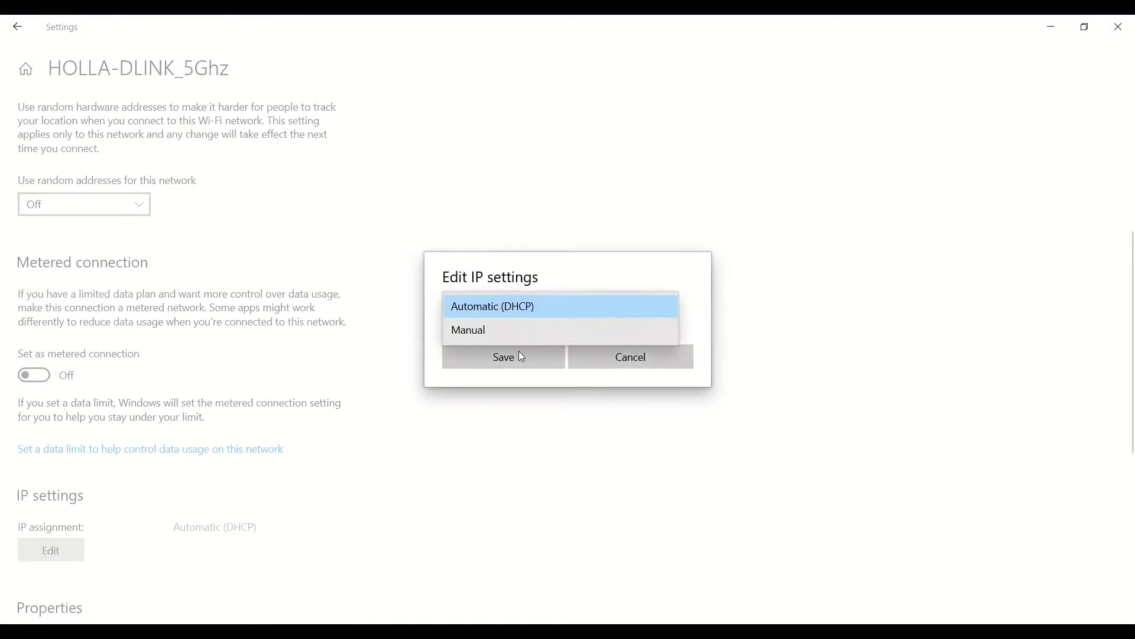
{"action": "left_click", "coordinate": [516, 329]}
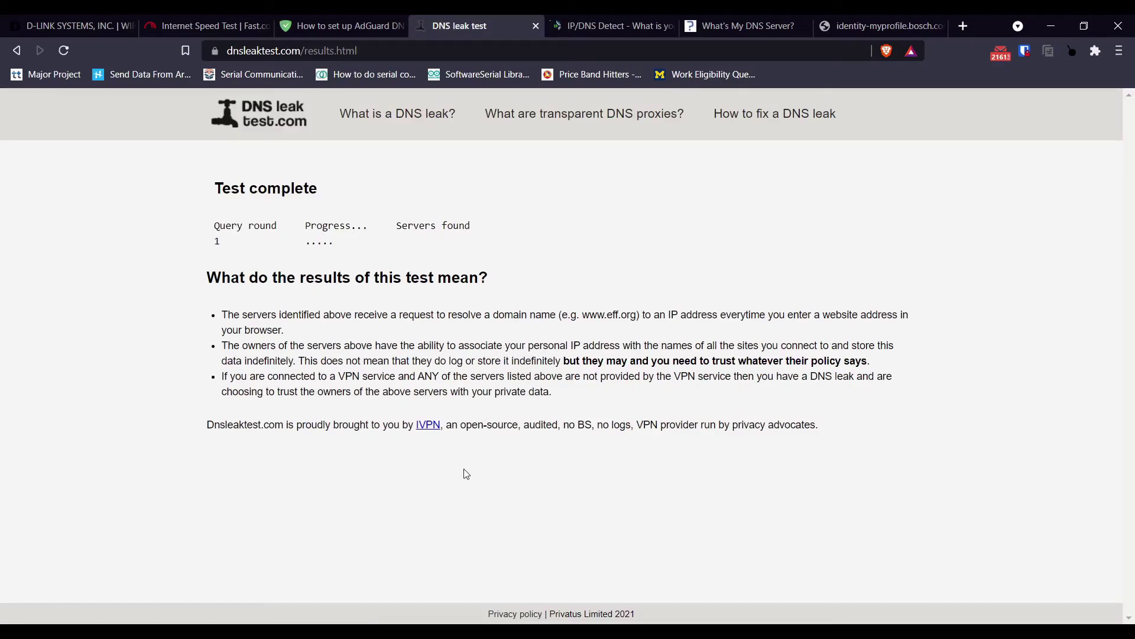
Review the DNS leak test results and reload the identity-myprofile.bosch.com page to check whether it opens
{"action": "left_click_drag", "start_coordinate": [504, 324], "coordinate": [395, 324]}
{"action": "left_click", "coordinate": [528, 436]}
{"action": "left_click", "coordinate": [879, 25]}
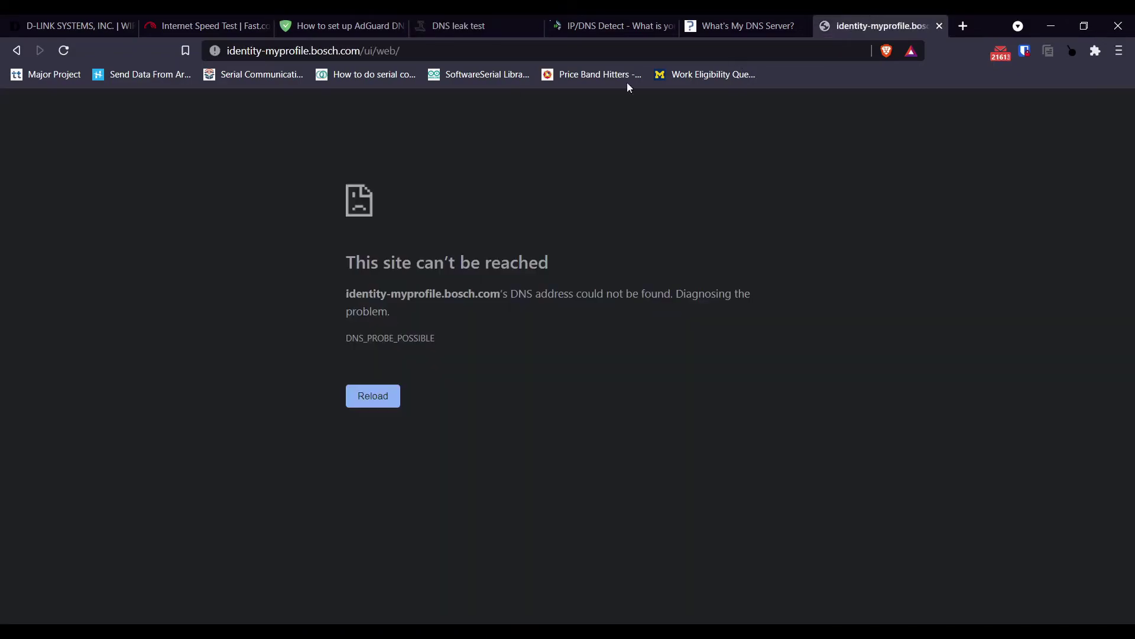
{"action": "left_click", "coordinate": [64, 50]}
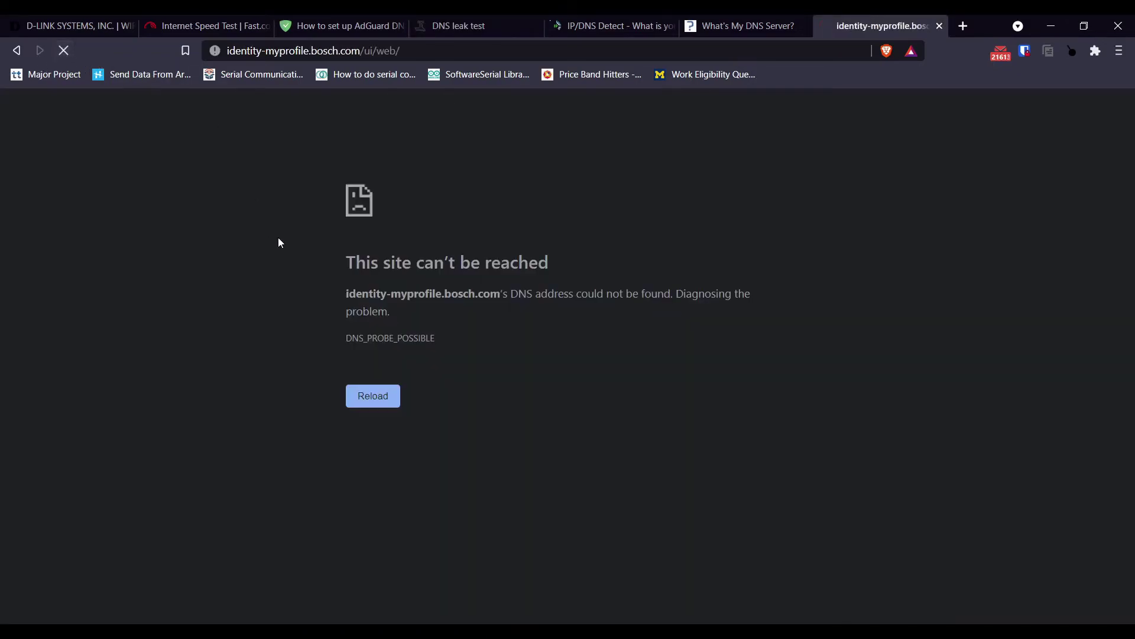